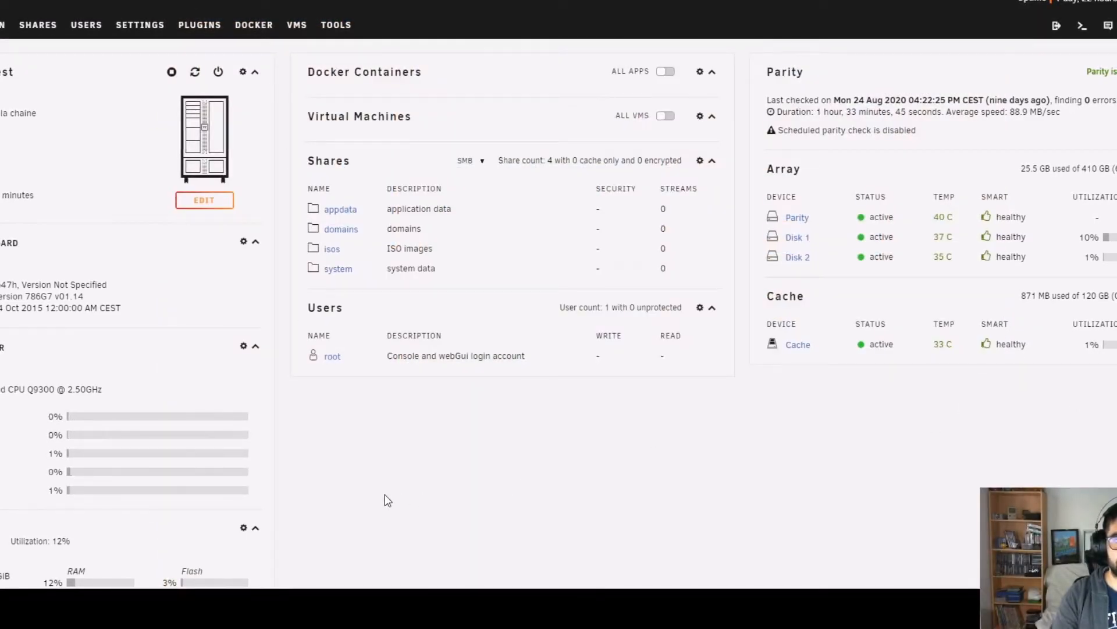
Start a new share named "test" with the comment "un dossier pour la superbe video de superboki".
left_click(38, 27)
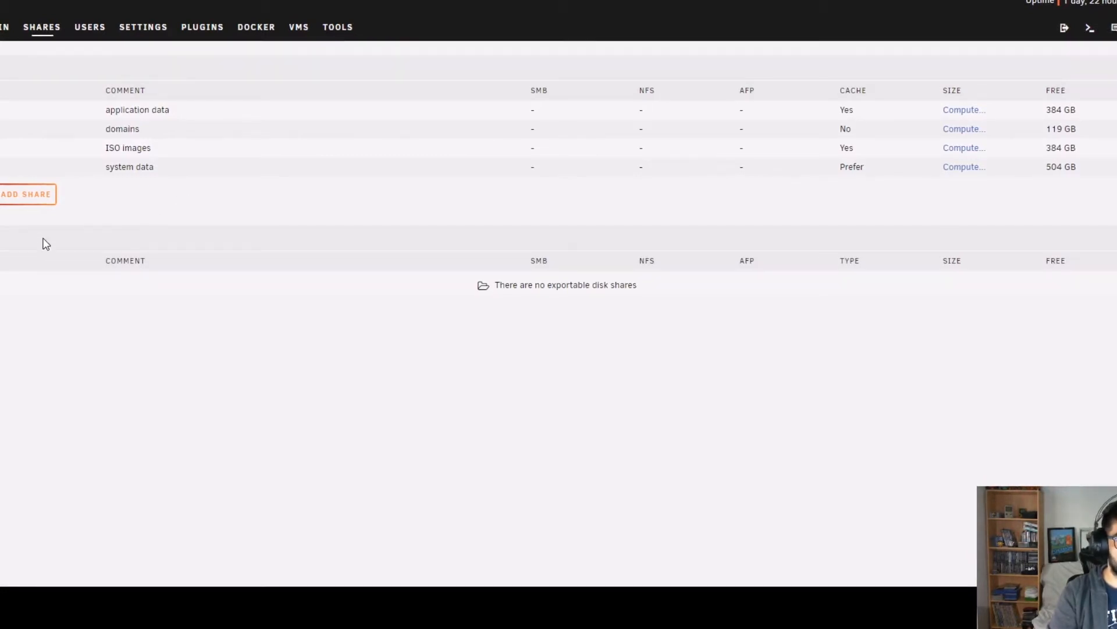
left_click(34, 197)
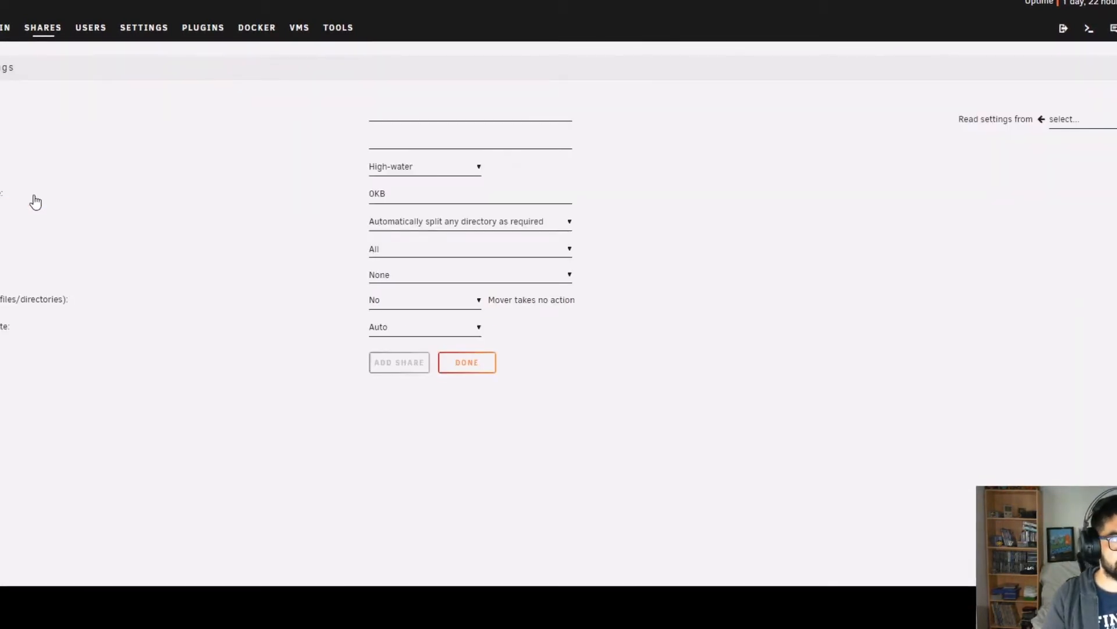
left_click(382, 115)
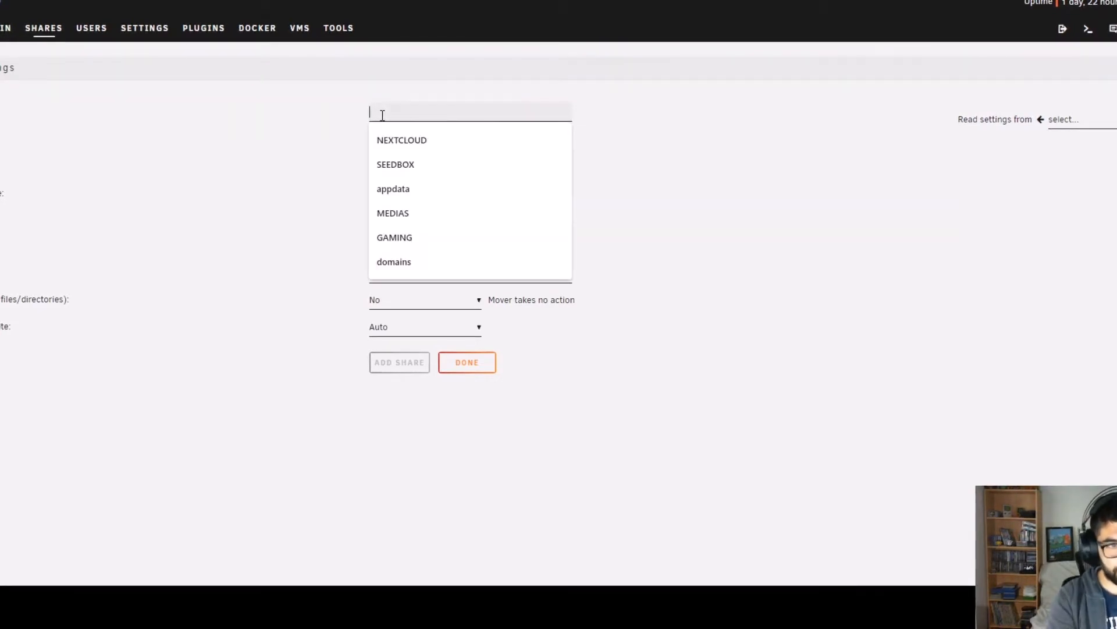
type("test")
key("Tab")
type("un")
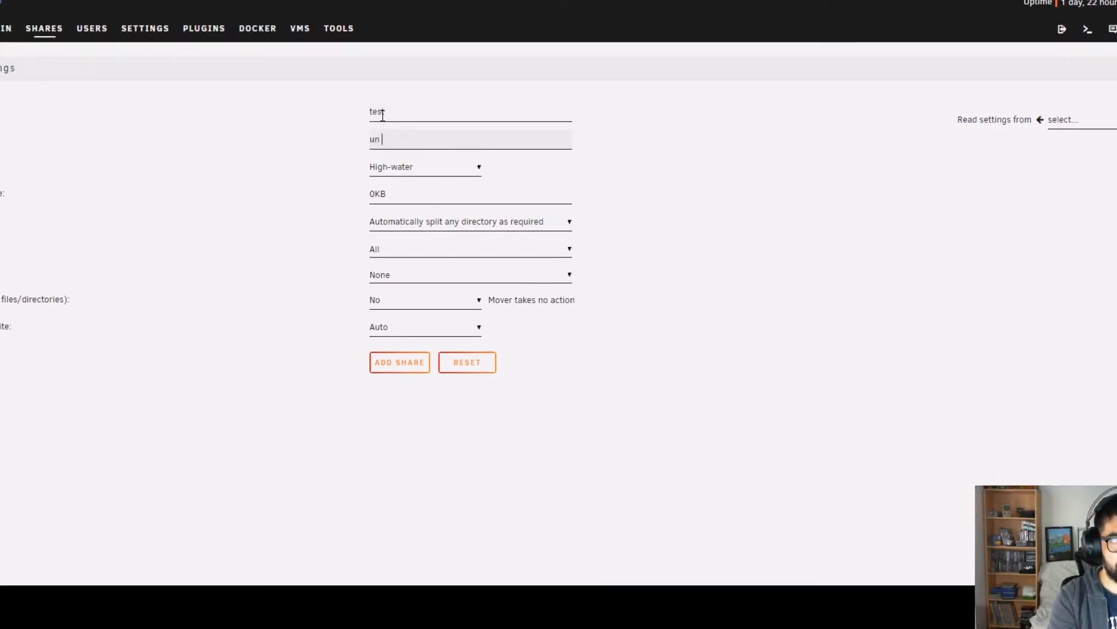
type(" dossier pour la")
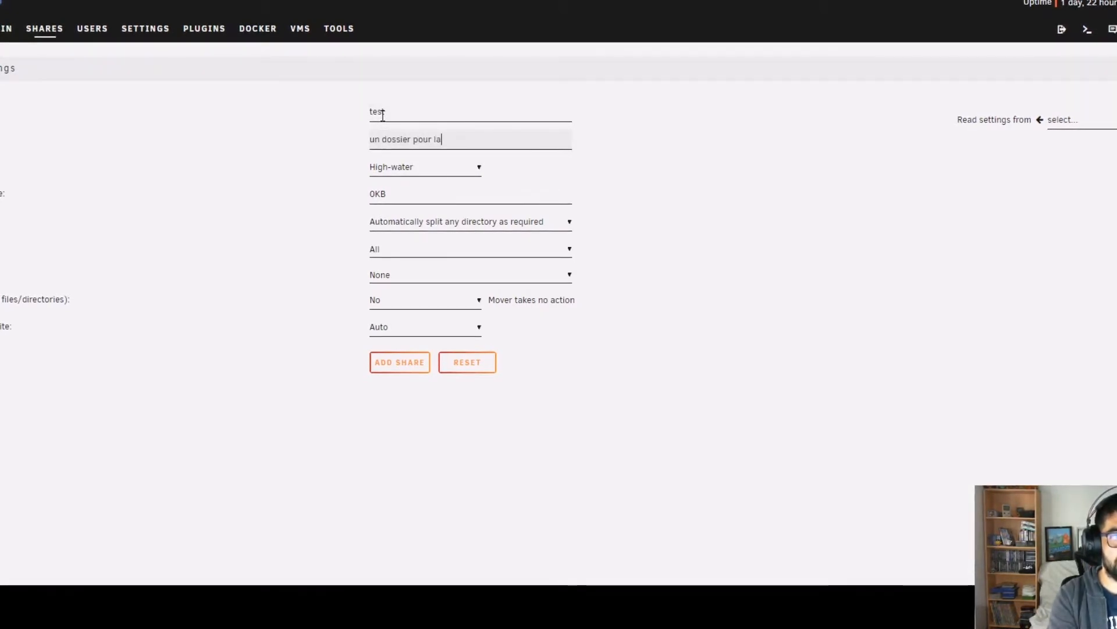
type(" superbe video")
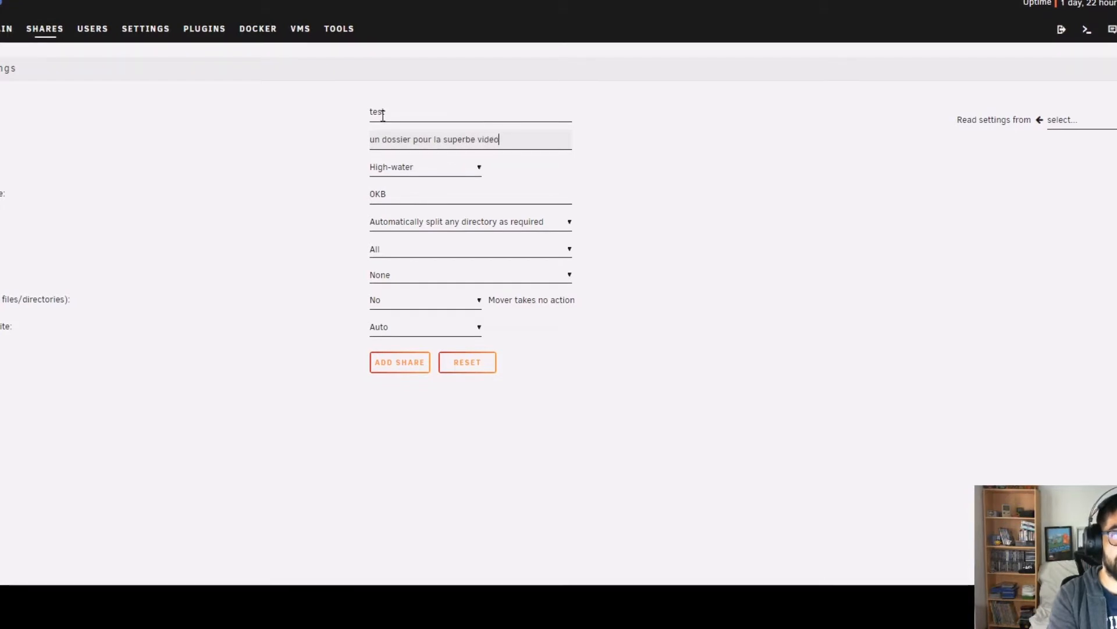
type(" de superboki")
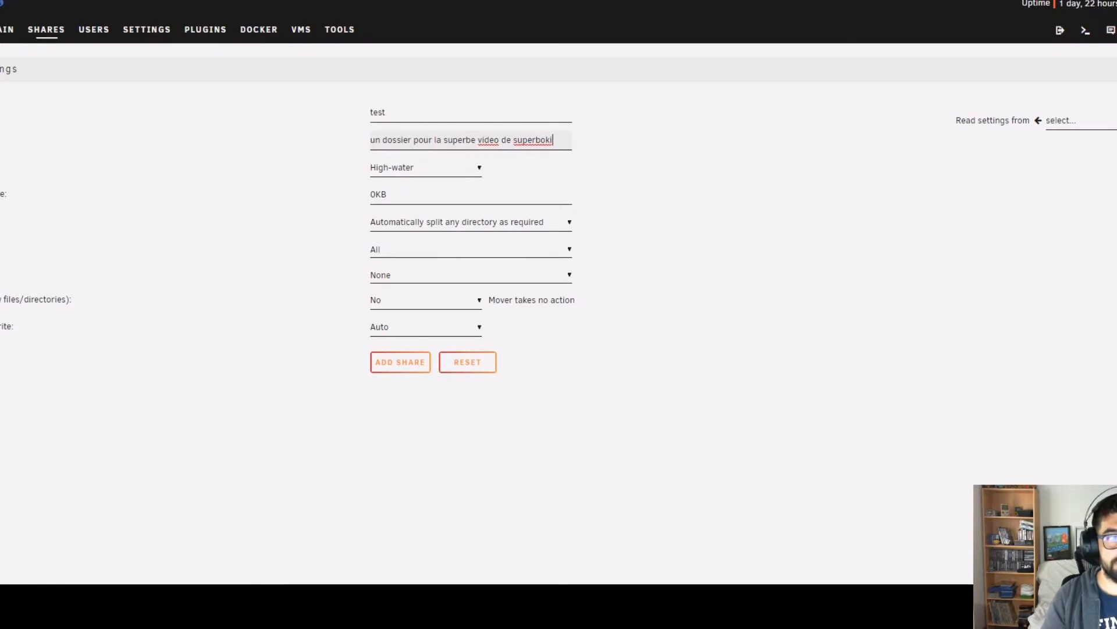
Try the Fill-up and Most-free allocation methods for the share, with a minimum free space of 10GB and the settings' help displayed.
left_click(2, 168)
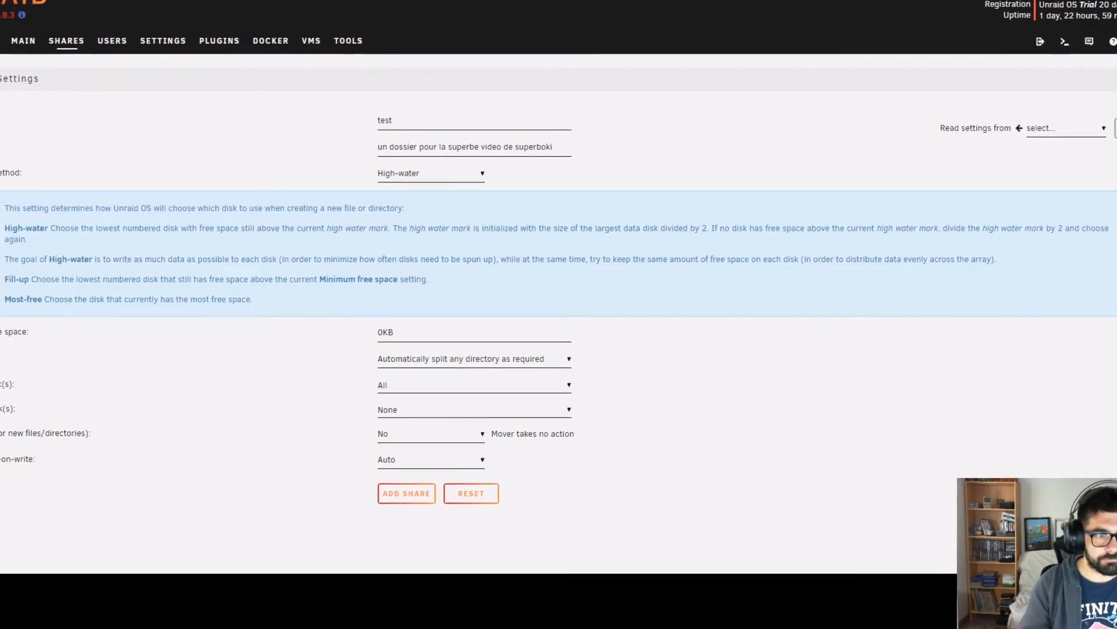
left_click(459, 173)
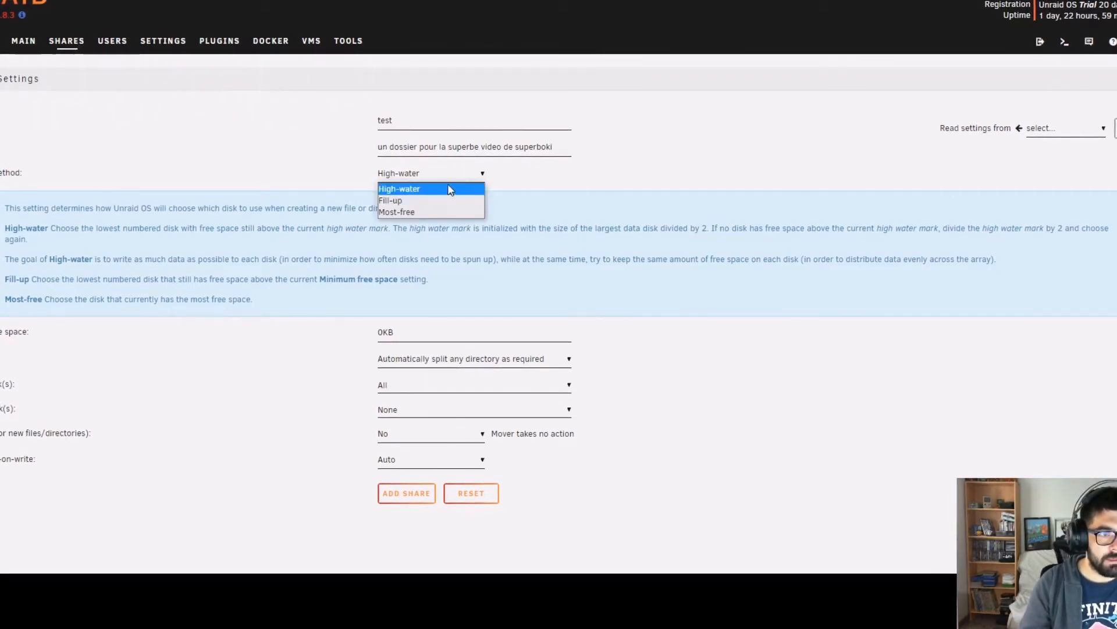
left_click(405, 201)
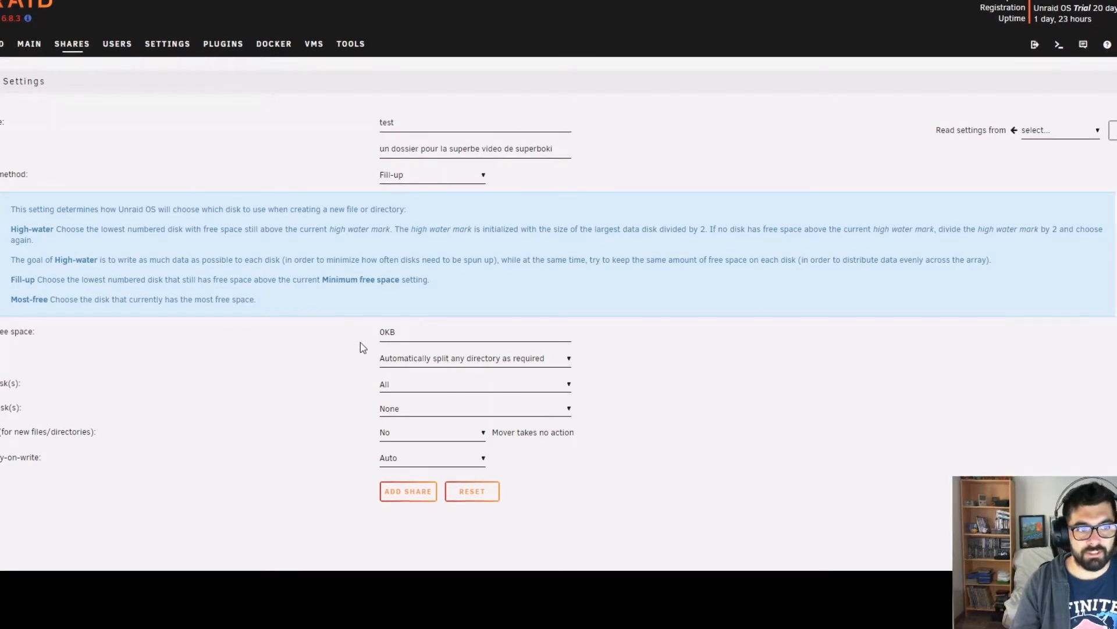
left_click_drag(411, 332, 361, 339)
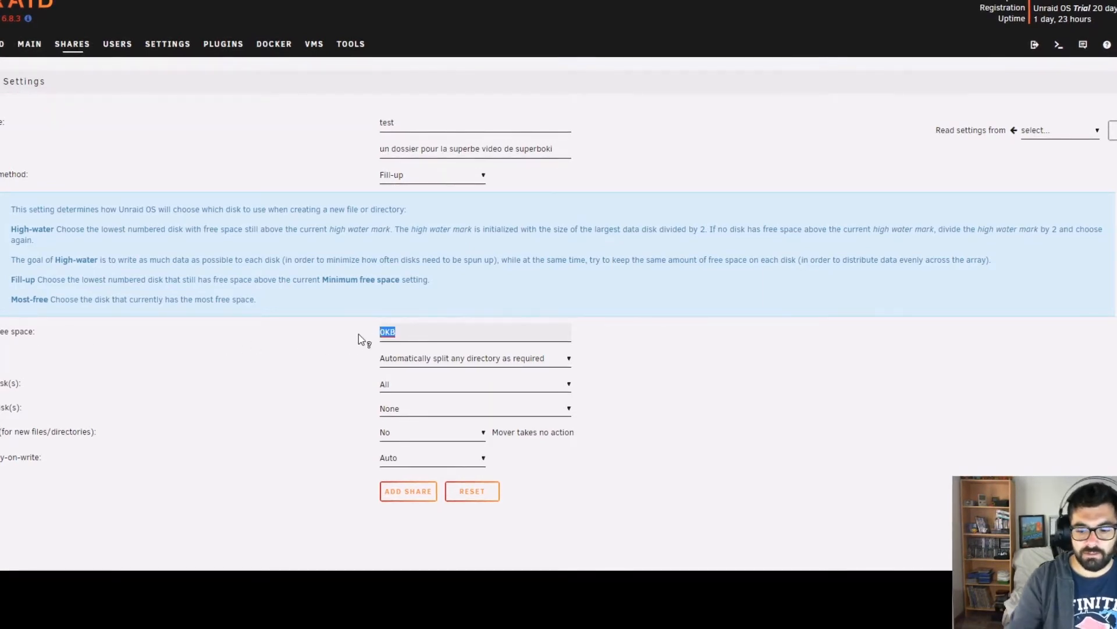
type("10GB")
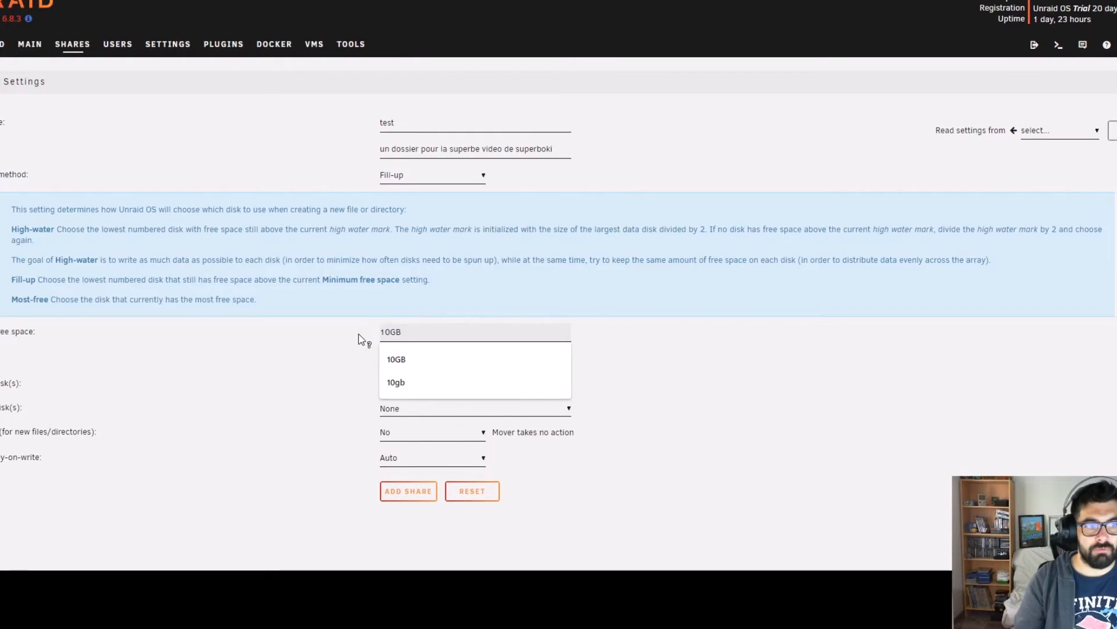
left_click(360, 336)
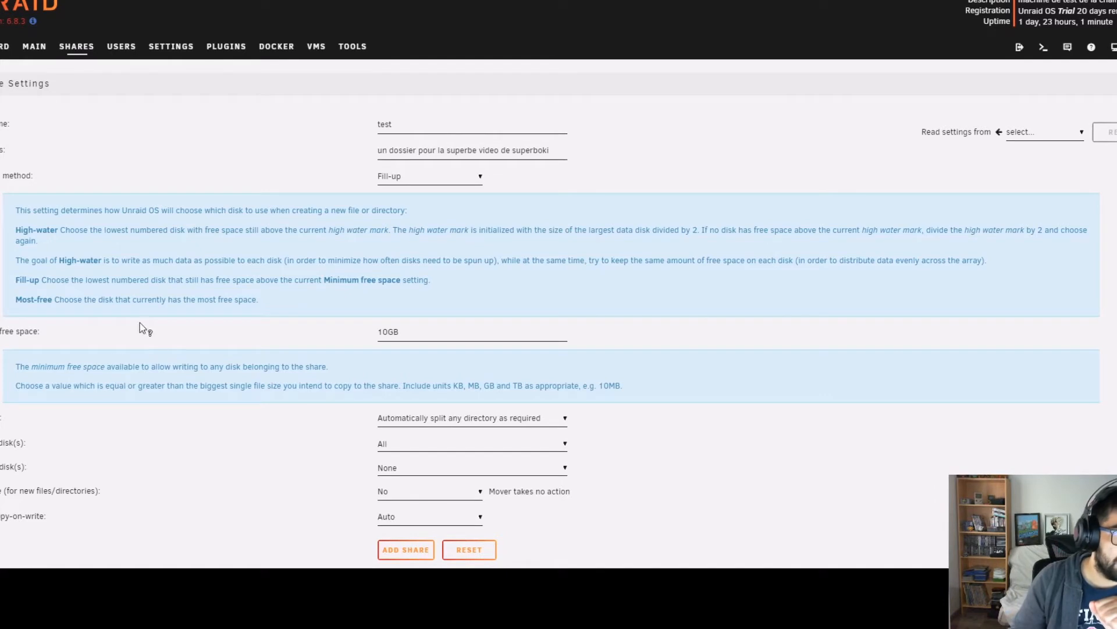
left_click(396, 176)
left_click(391, 214)
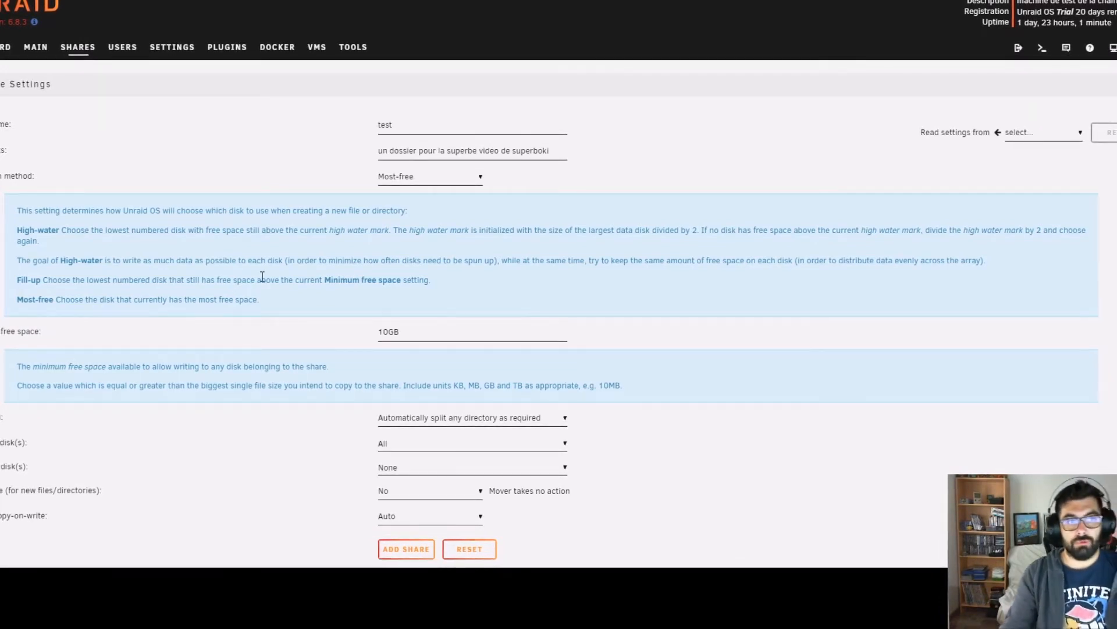
Set the share's allocation method to High-water and its minimum free space to 1GB, and hide the help for both settings.
left_click(390, 181)
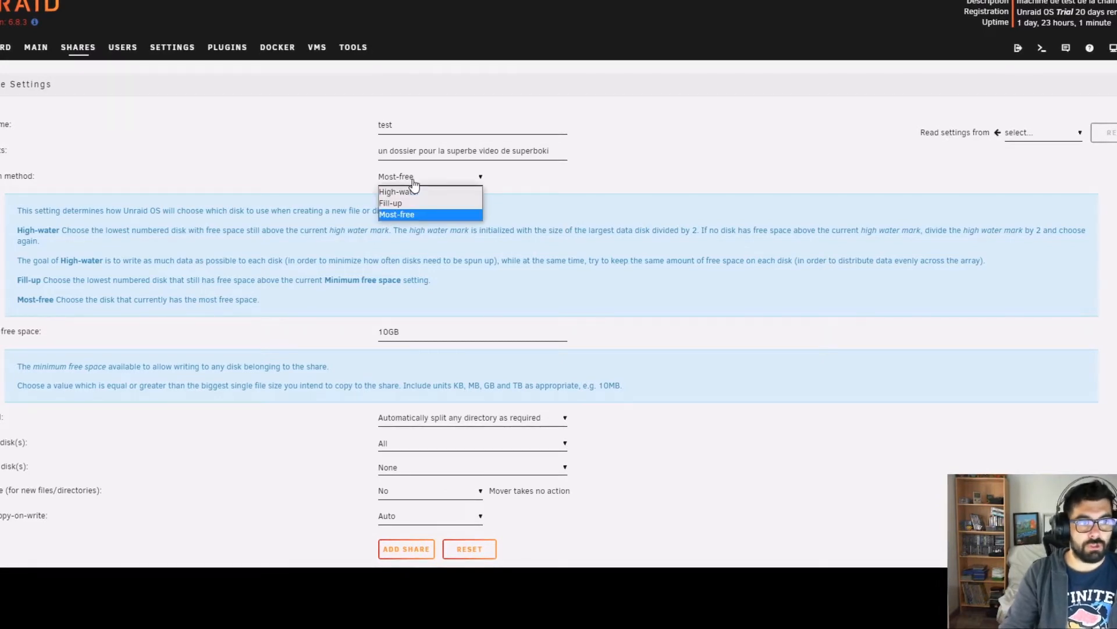
left_click(397, 191)
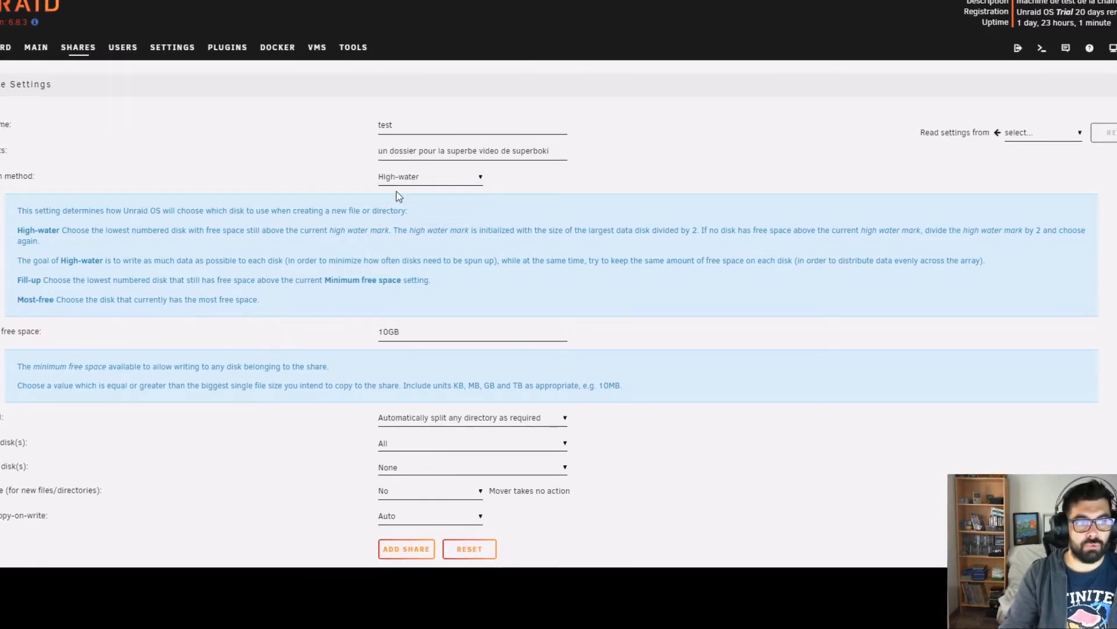
double_click(435, 329)
type("1GB")
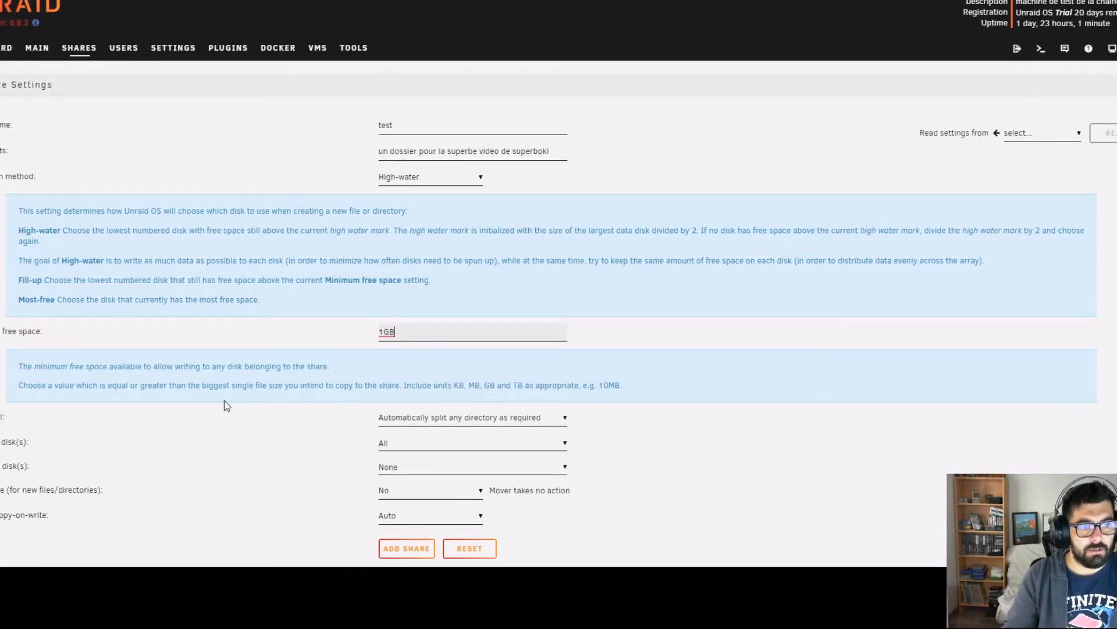
left_click(5, 331)
left_click(6, 176)
With its help displayed, try the Manual split level and return it to automatically splitting any directory as required.
left_click(2, 227)
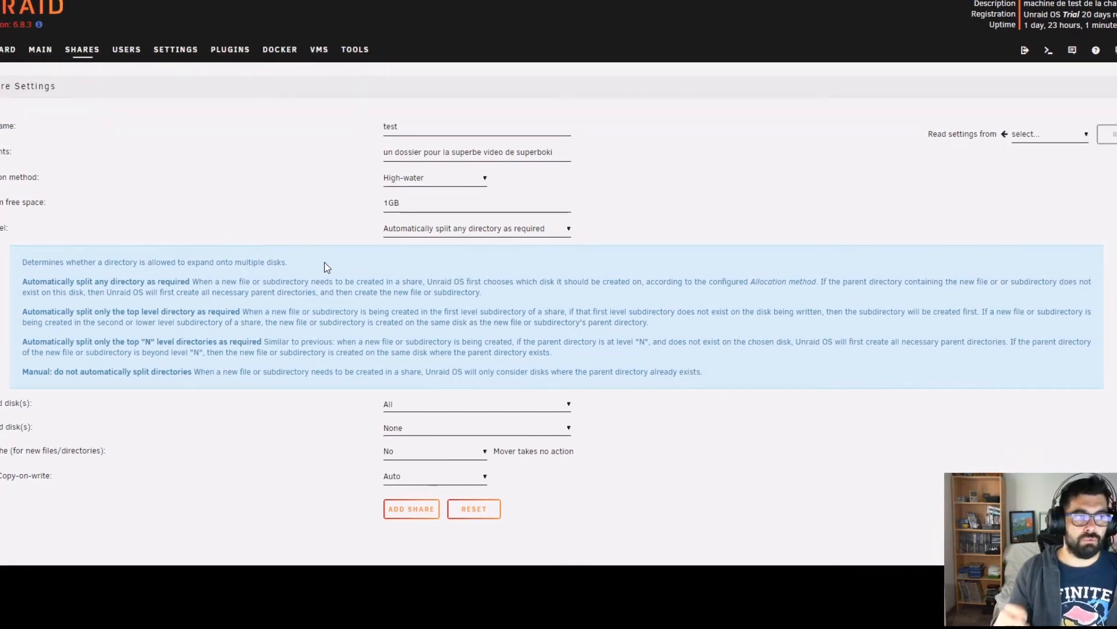
left_click(472, 232)
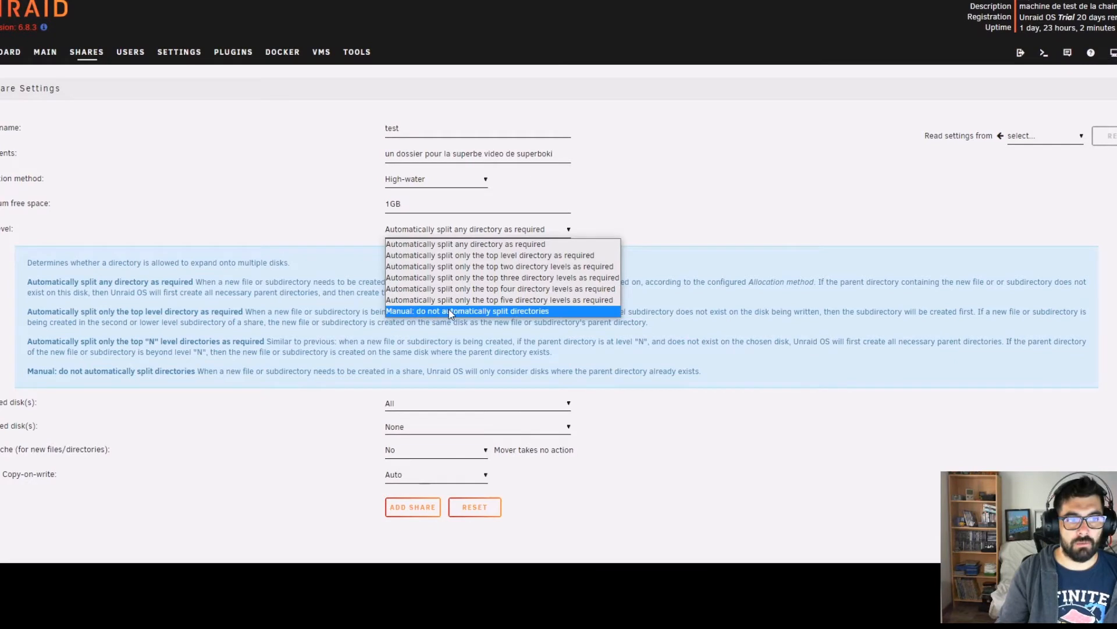
left_click(486, 310)
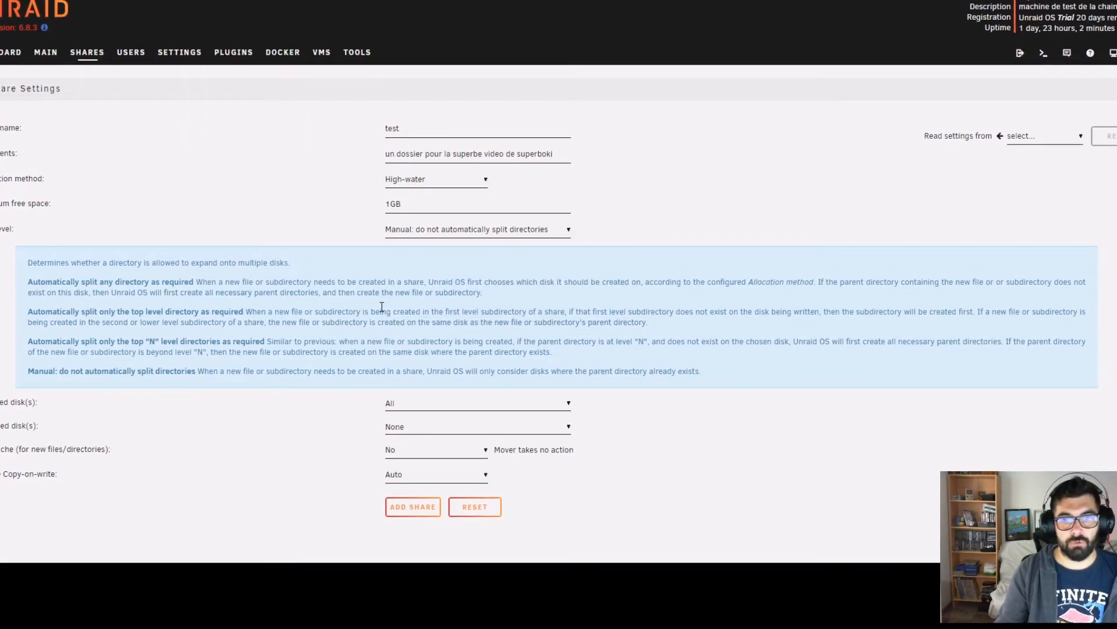
left_click(390, 230)
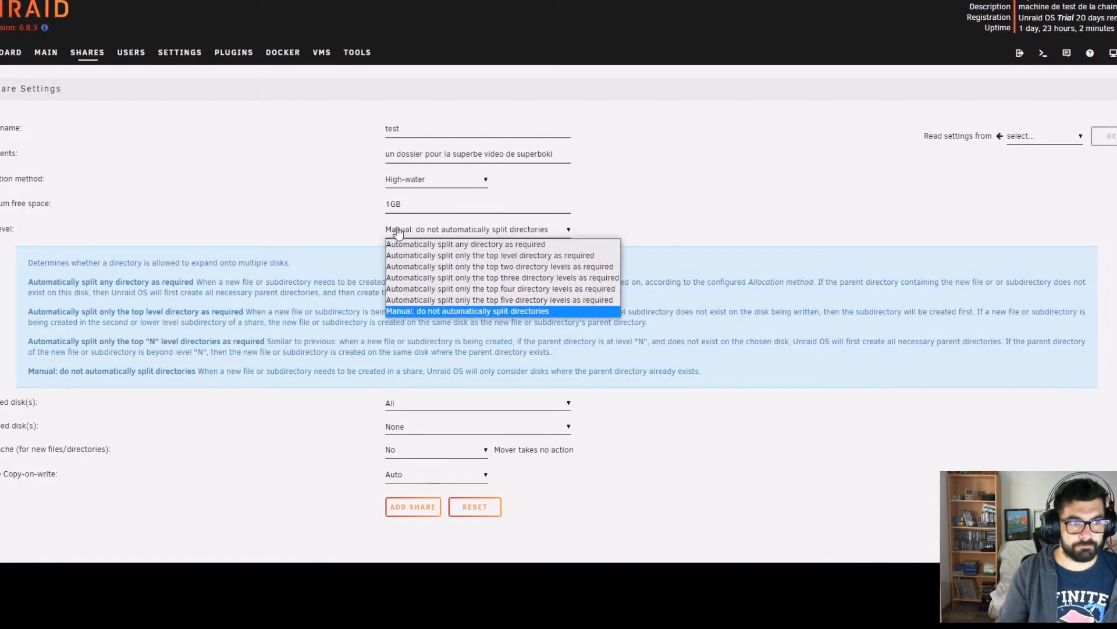
left_click(412, 245)
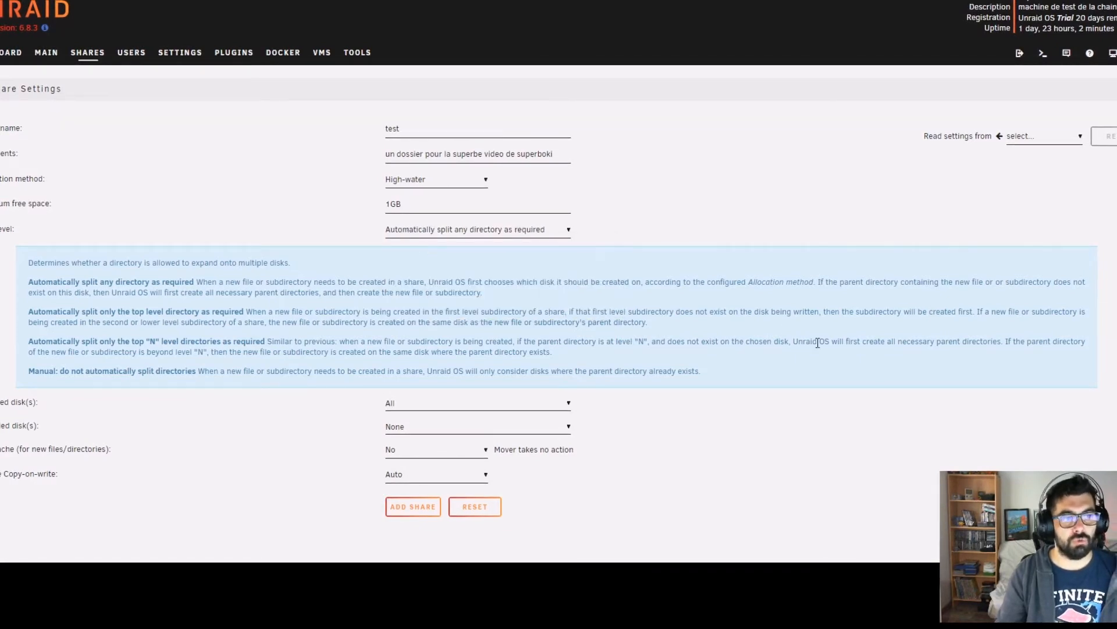
left_click(6, 229)
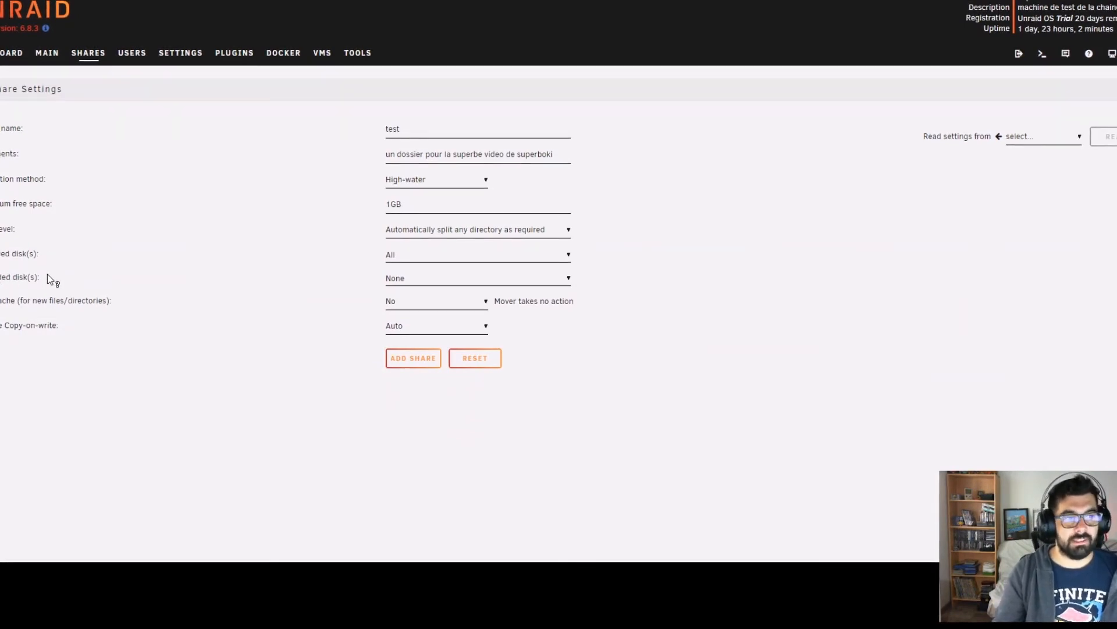
Review which disks can be included in or excluded from the share.
left_click(412, 254)
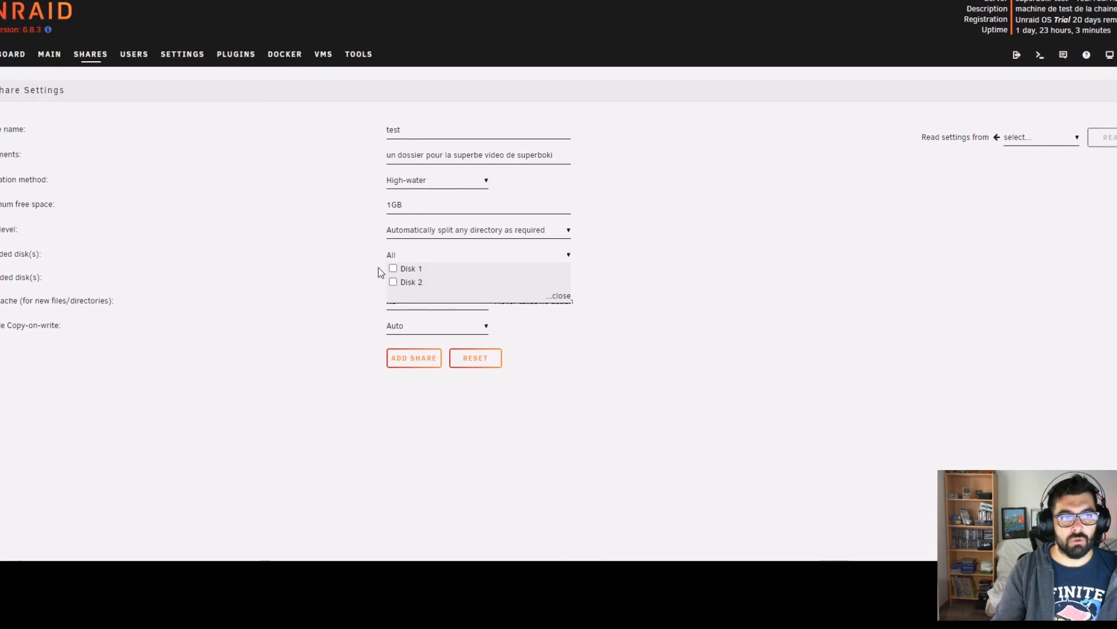
left_click(75, 371)
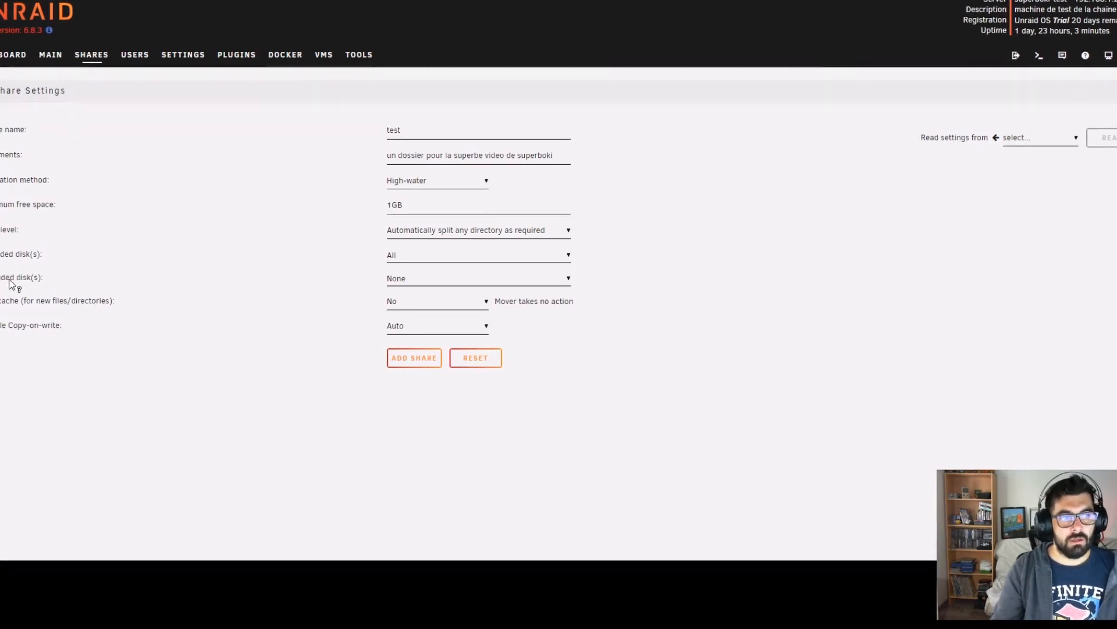
left_click(395, 280)
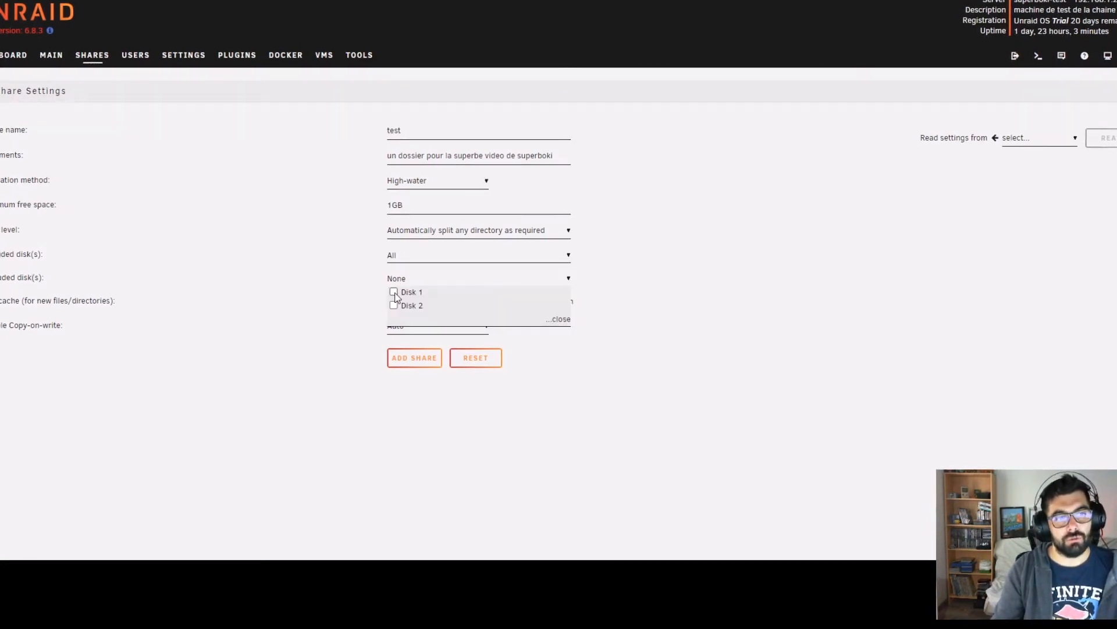
left_click(356, 340)
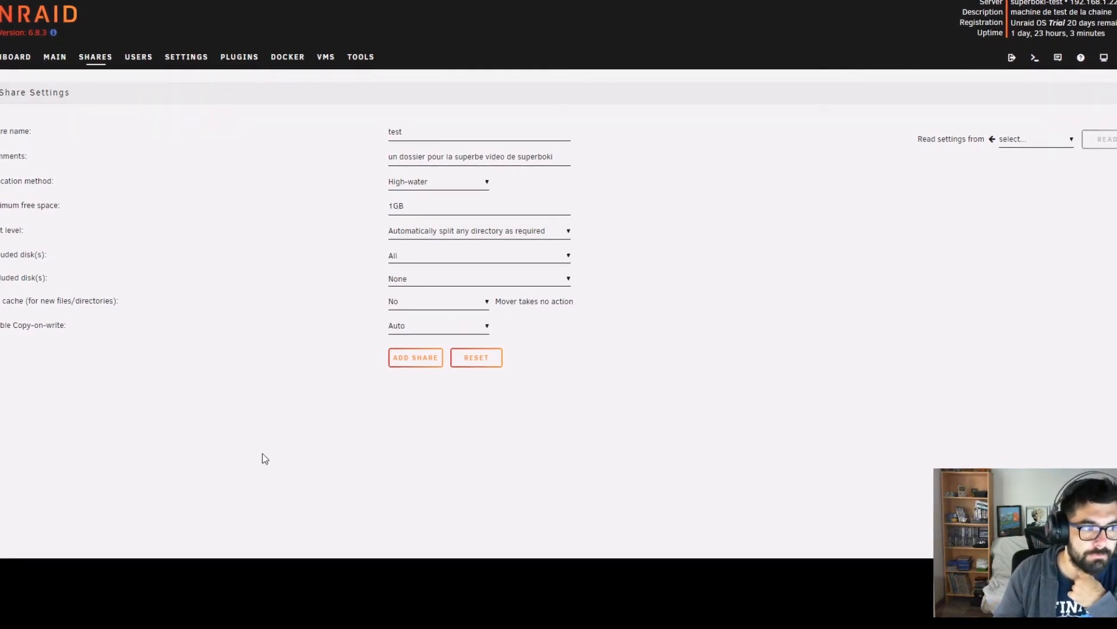
Try the Yes and Only cache modes for the share's new files, with the cache setting's help displayed.
left_click(2, 311)
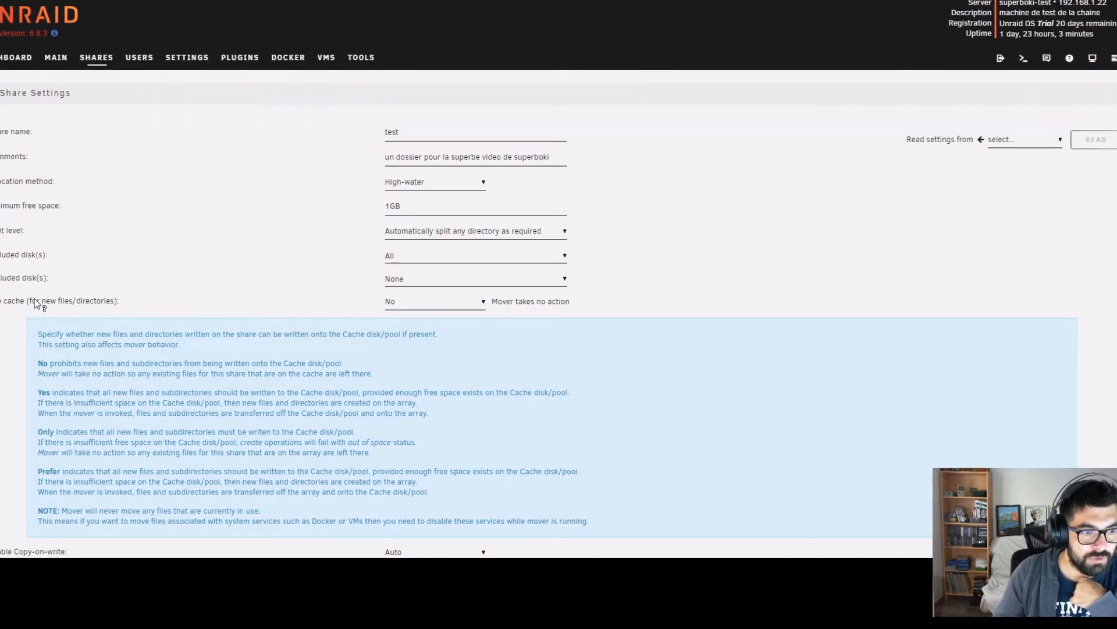
left_click(426, 307)
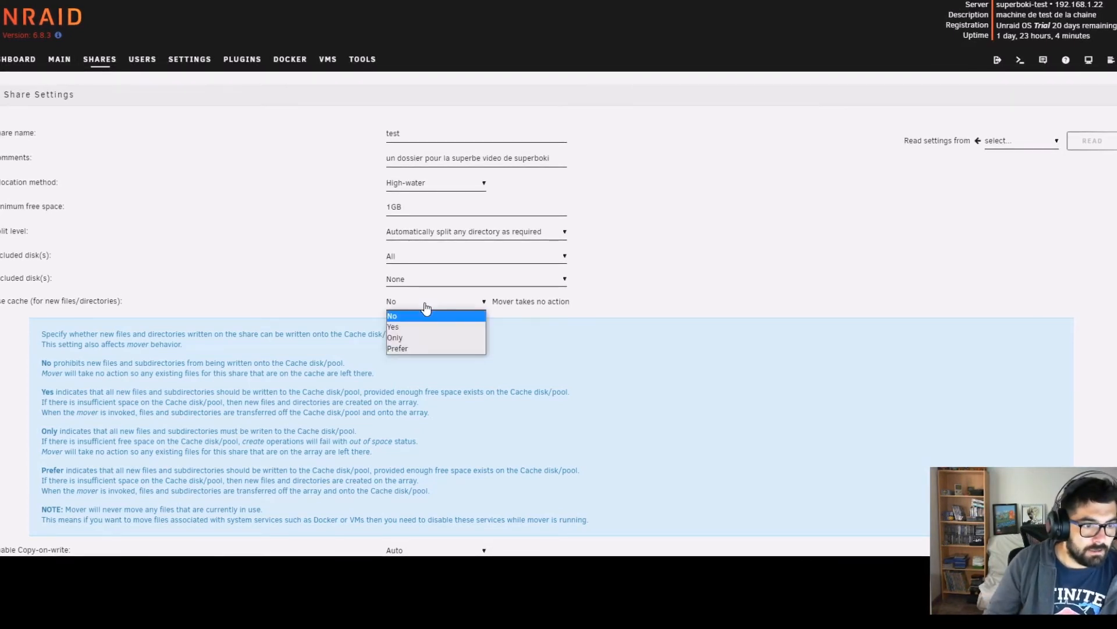
left_click(408, 327)
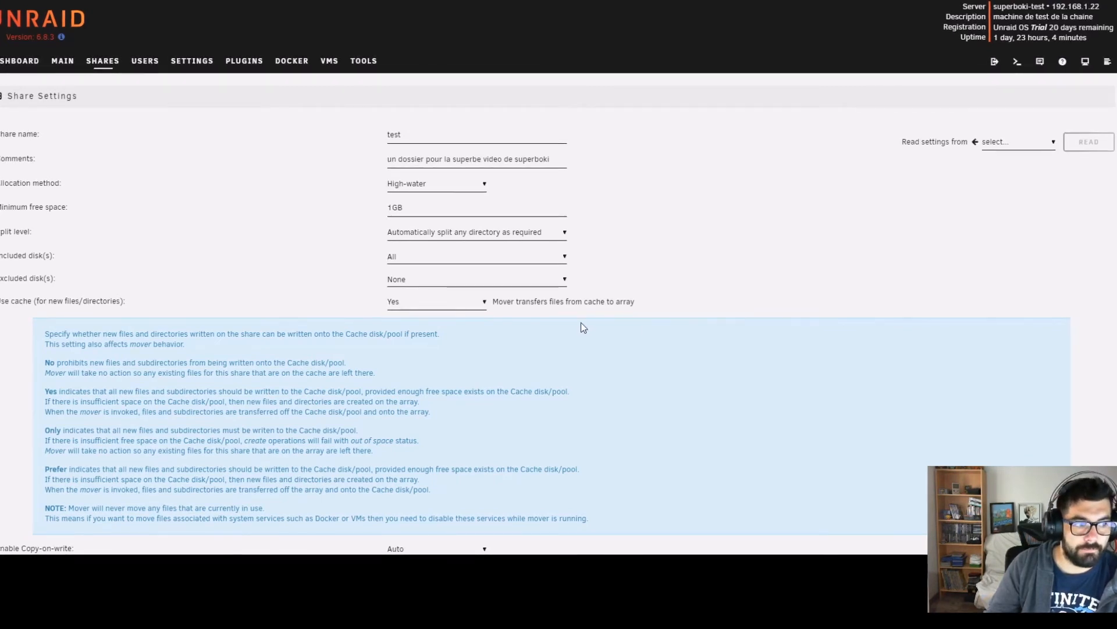
left_click(438, 303)
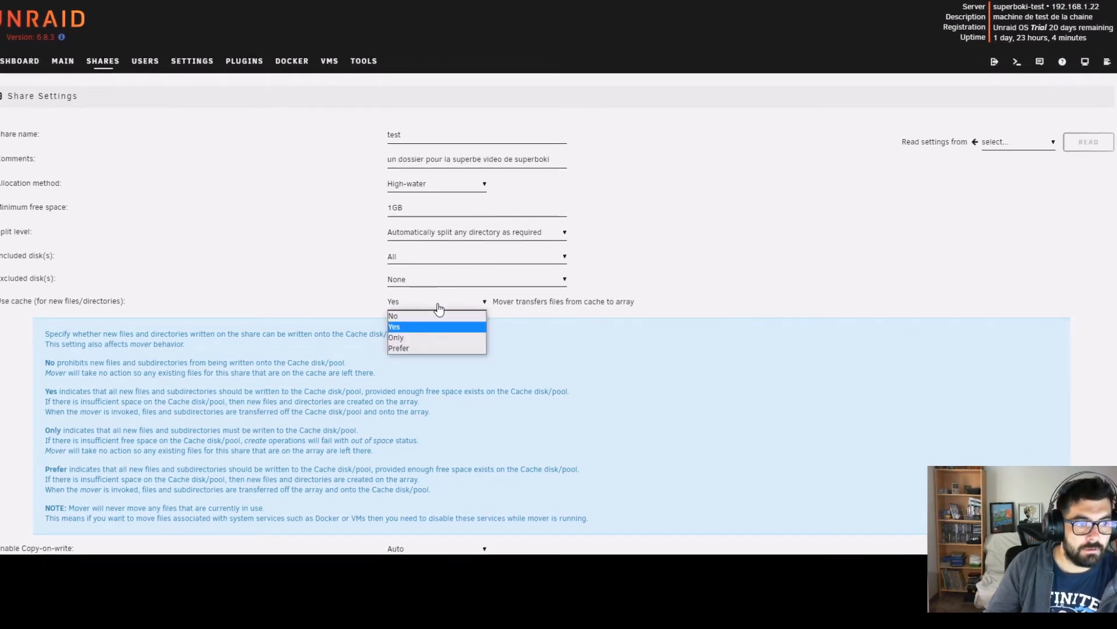
left_click(408, 336)
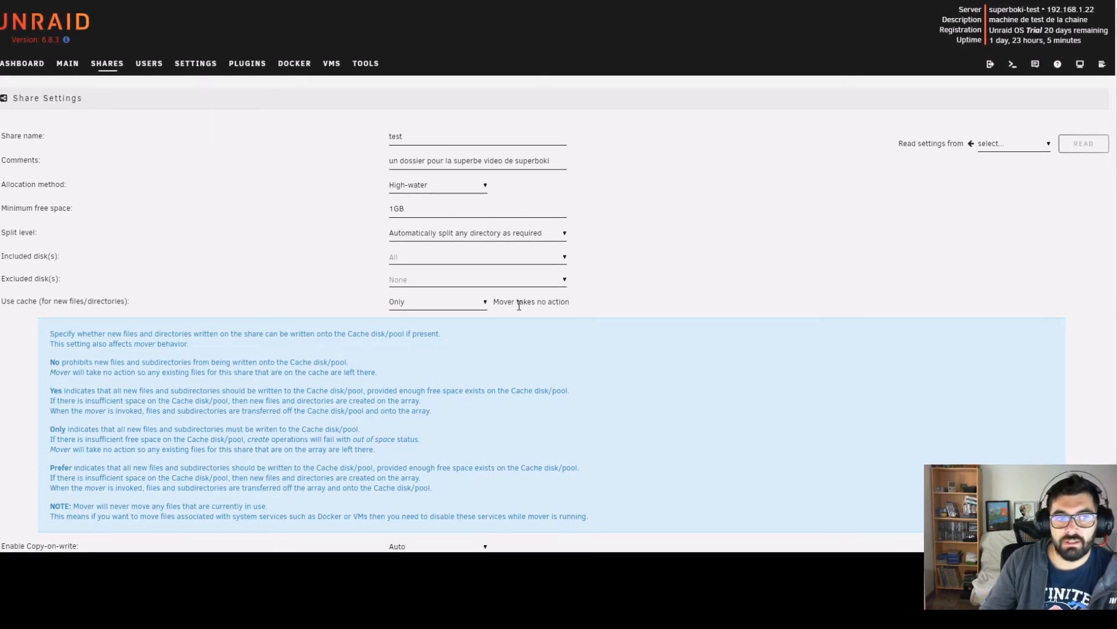
Set the share's cache use for new files and directories to Prefer.
left_click(478, 308)
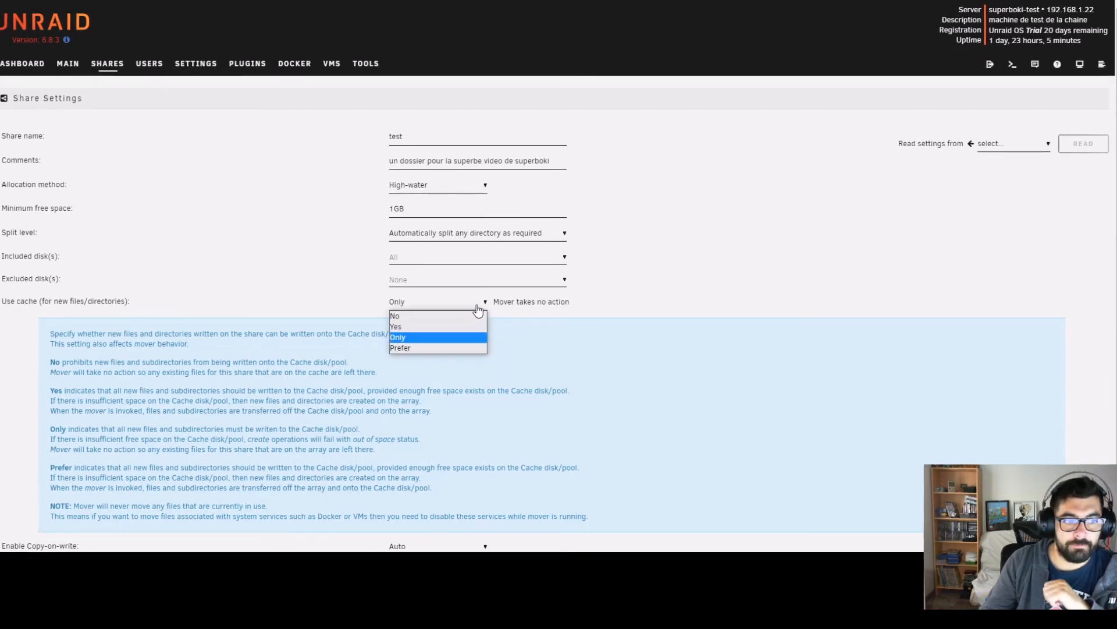
left_click(406, 347)
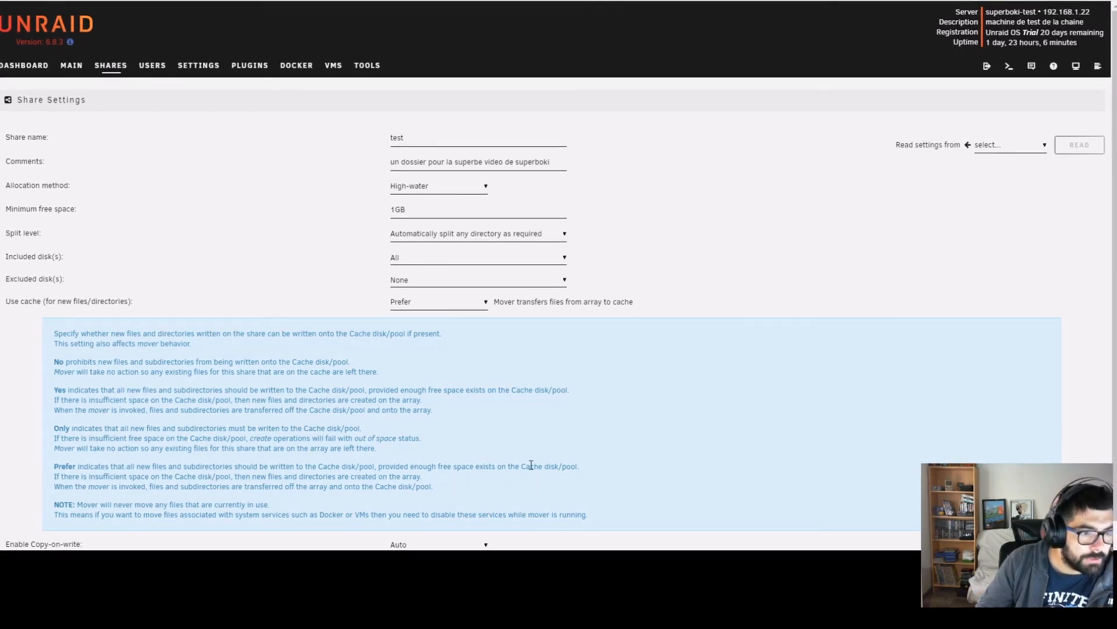
scroll(474, 366, "down", 1)
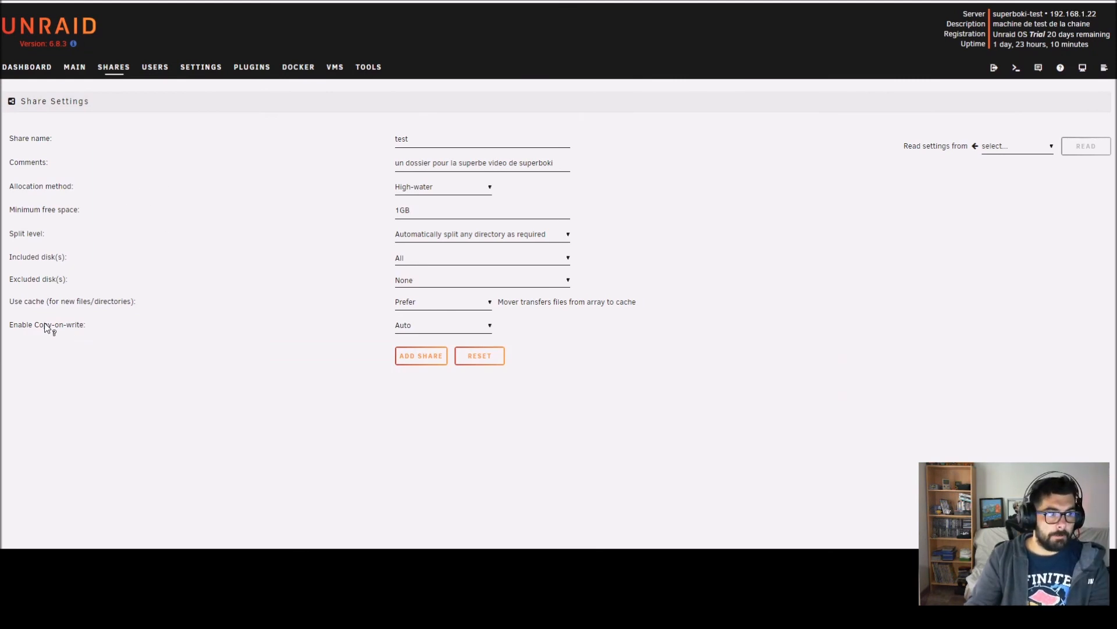
Consult the help for the Copy-on-write setting, hide it again and add the configured share.
left_click(76, 330)
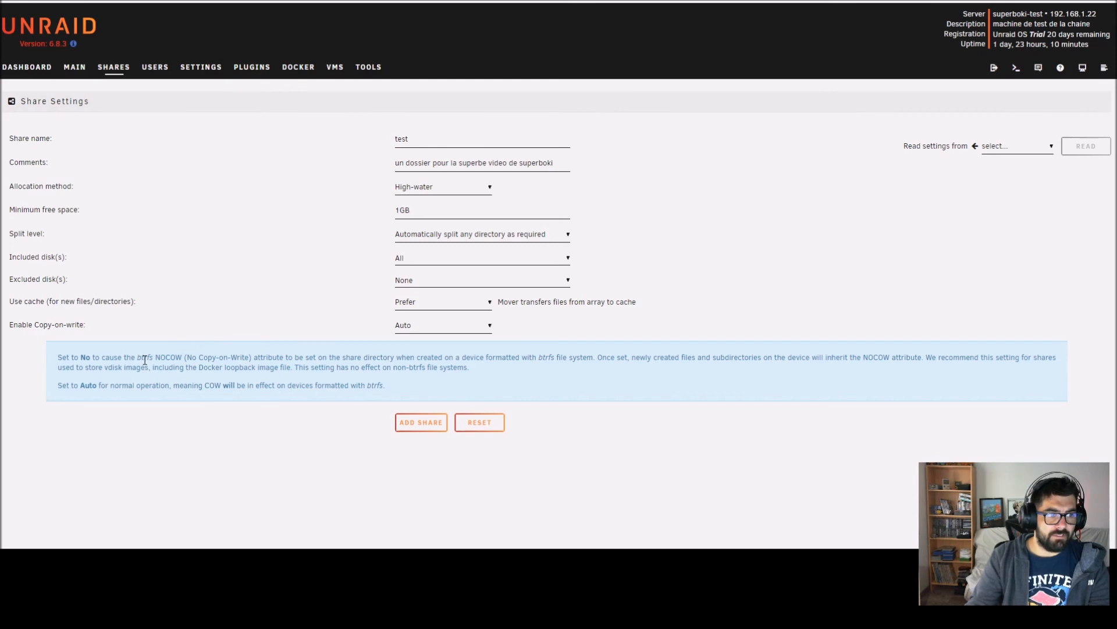
left_click(73, 326)
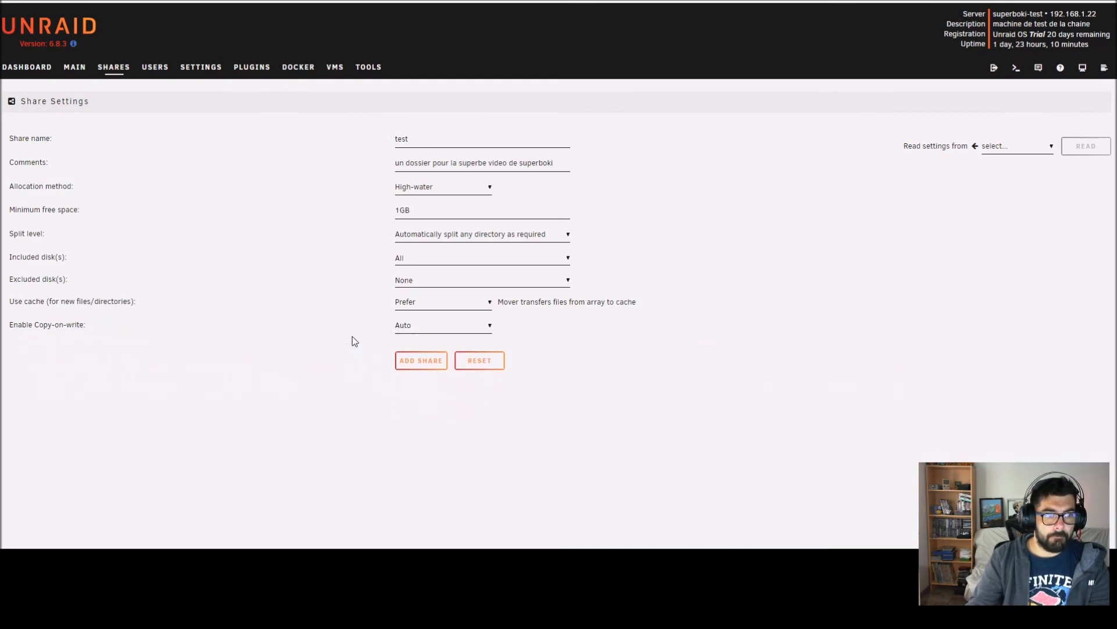
left_click(416, 362)
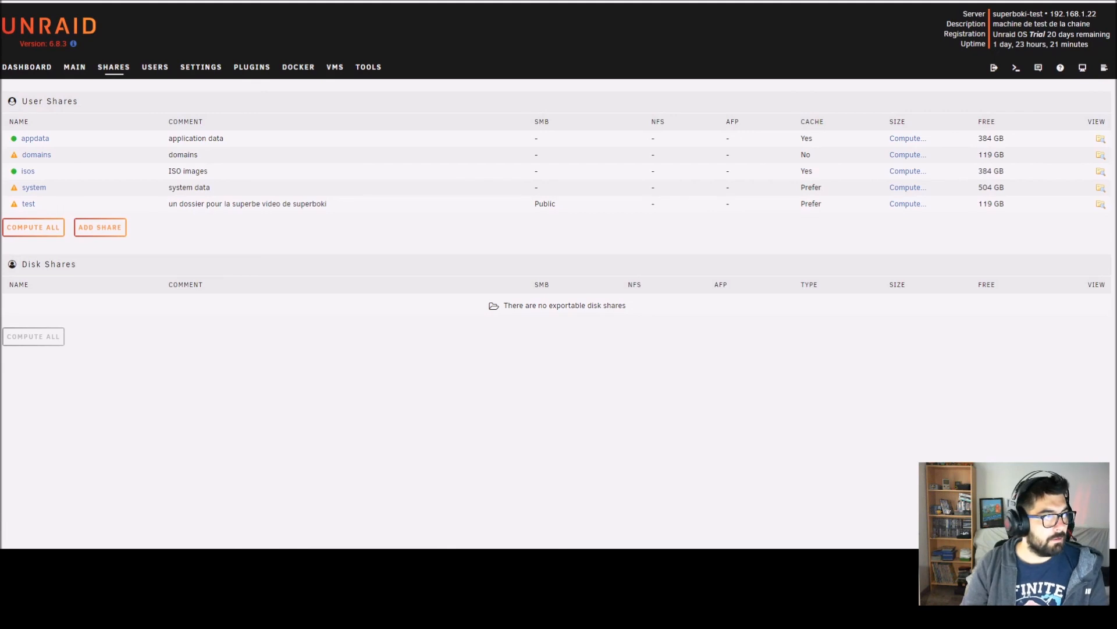
Switch to Windows File Explorer and open the "test" share on the SUPERBOKI-TEST network server.
left_click_drag(1, 326, 389, 80)
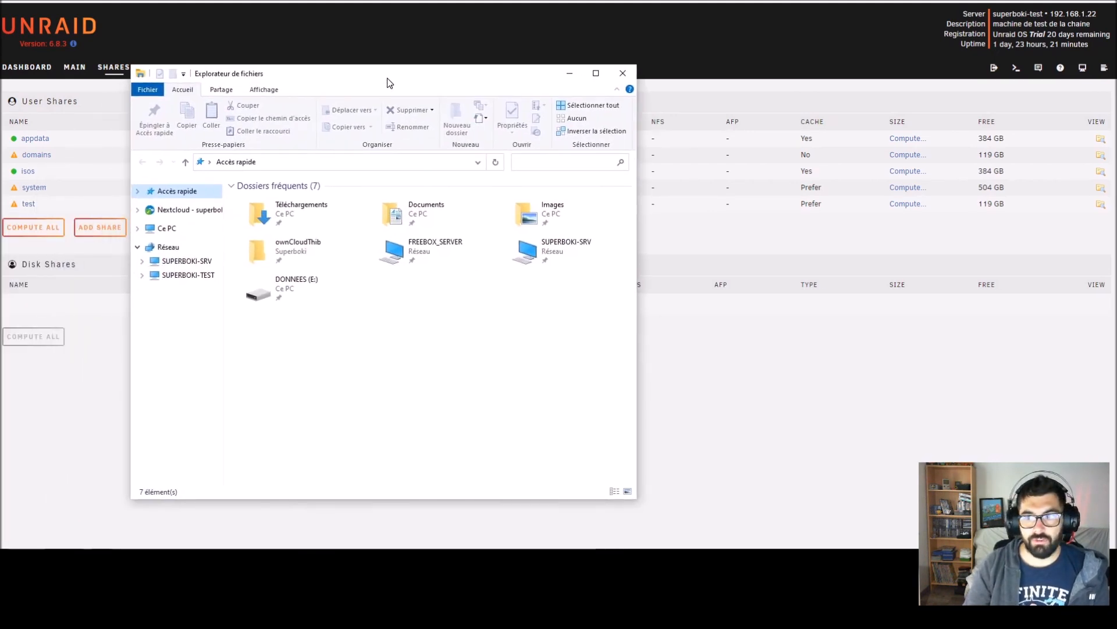
left_click(177, 277)
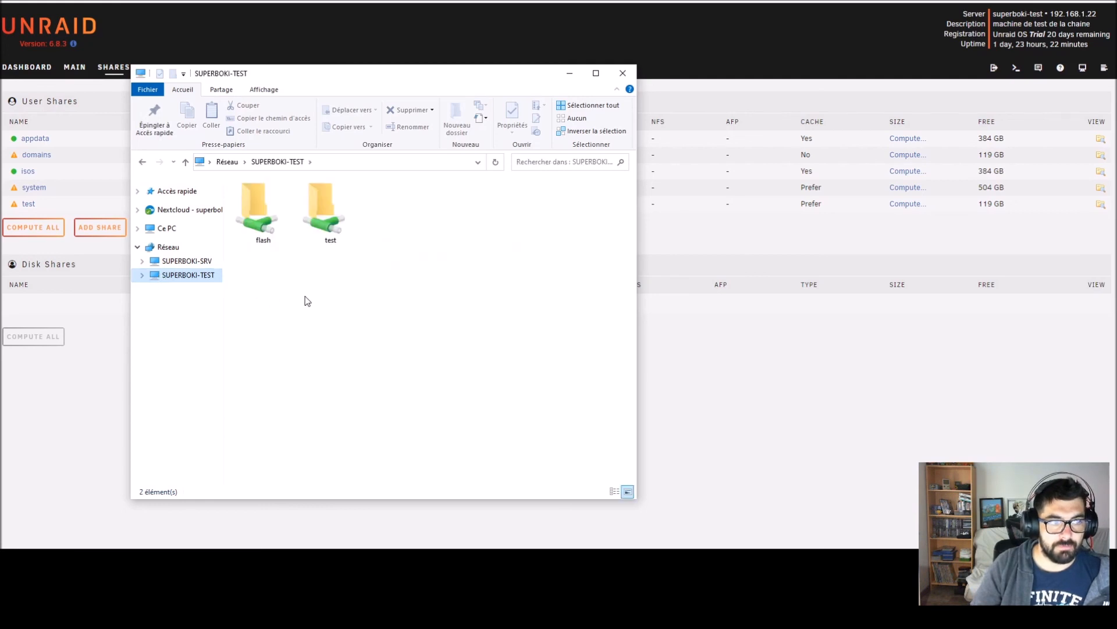
double_click(328, 214)
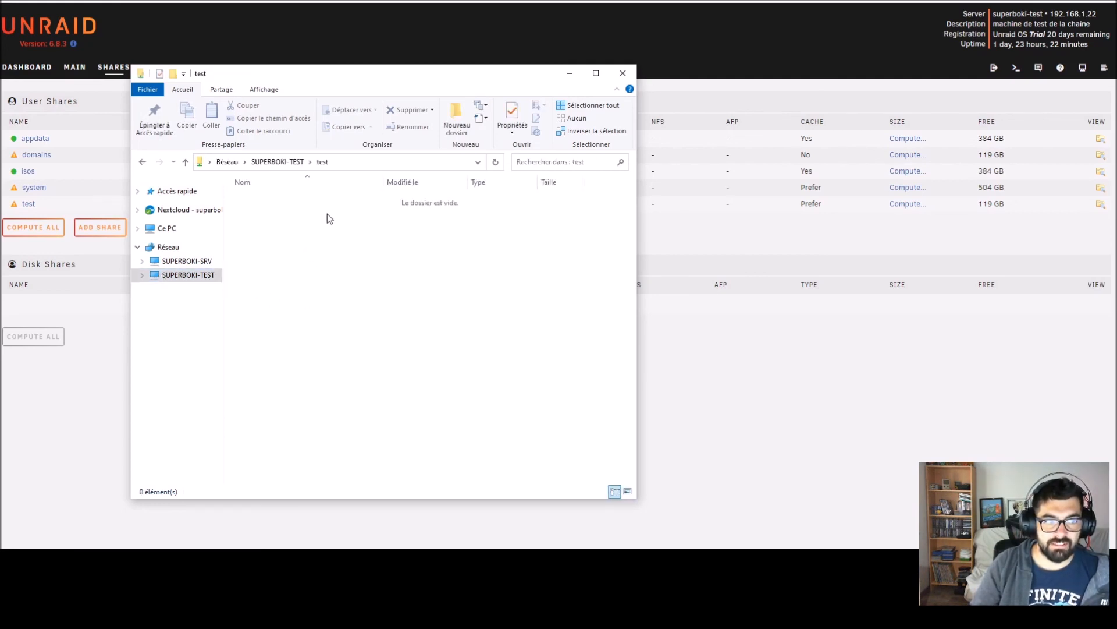
Create a folder named "test" inside the empty network share.
right_click(357, 278)
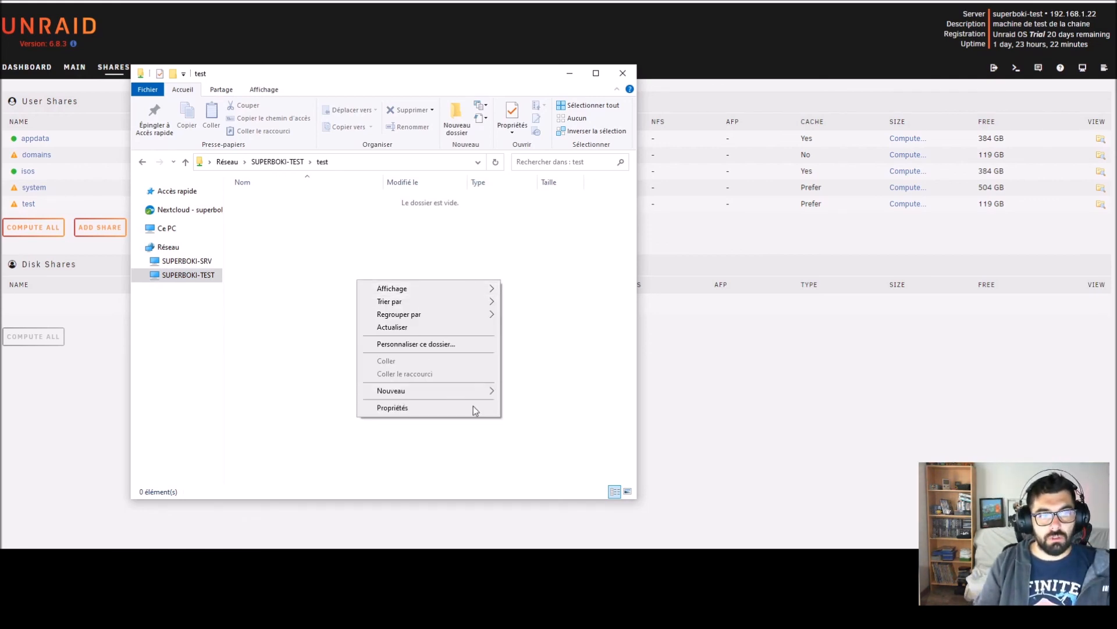
mouse_move(479, 392)
left_click(533, 395)
type("test")
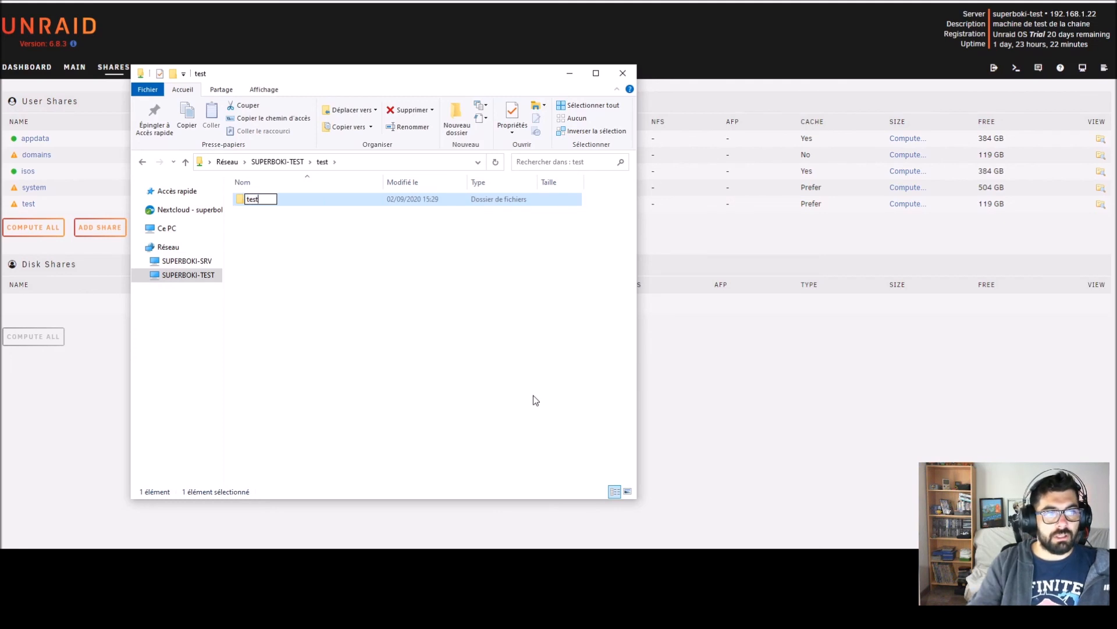
key("Return")
Create a second folder named "rffff" in the share, alongside the "test" folder.
right_click(367, 256)
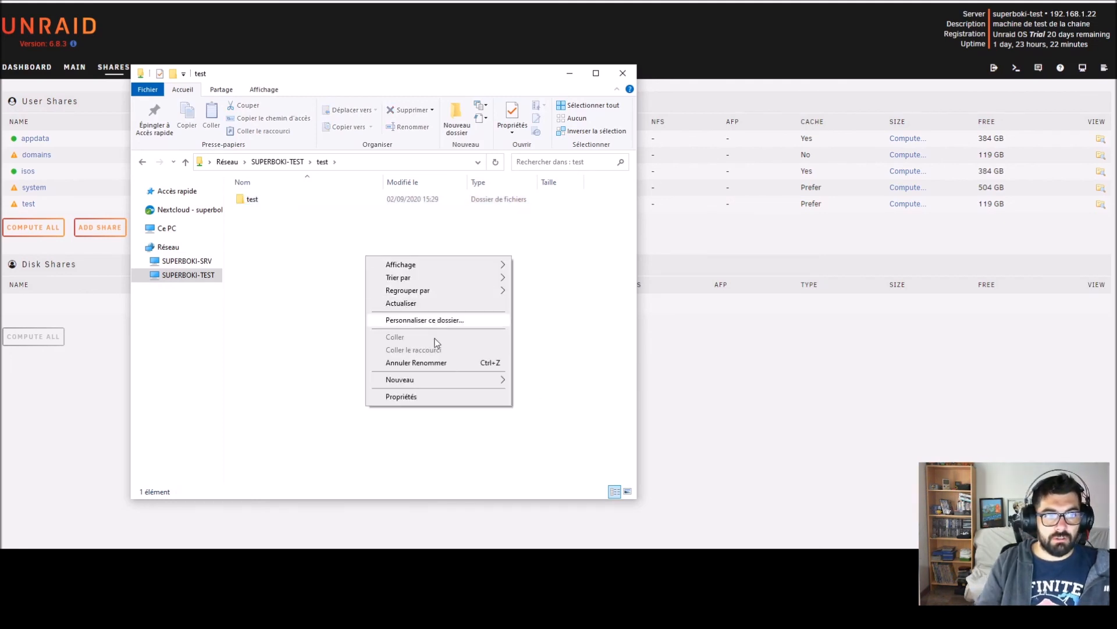
mouse_move(489, 380)
left_click(540, 382)
type("rffff")
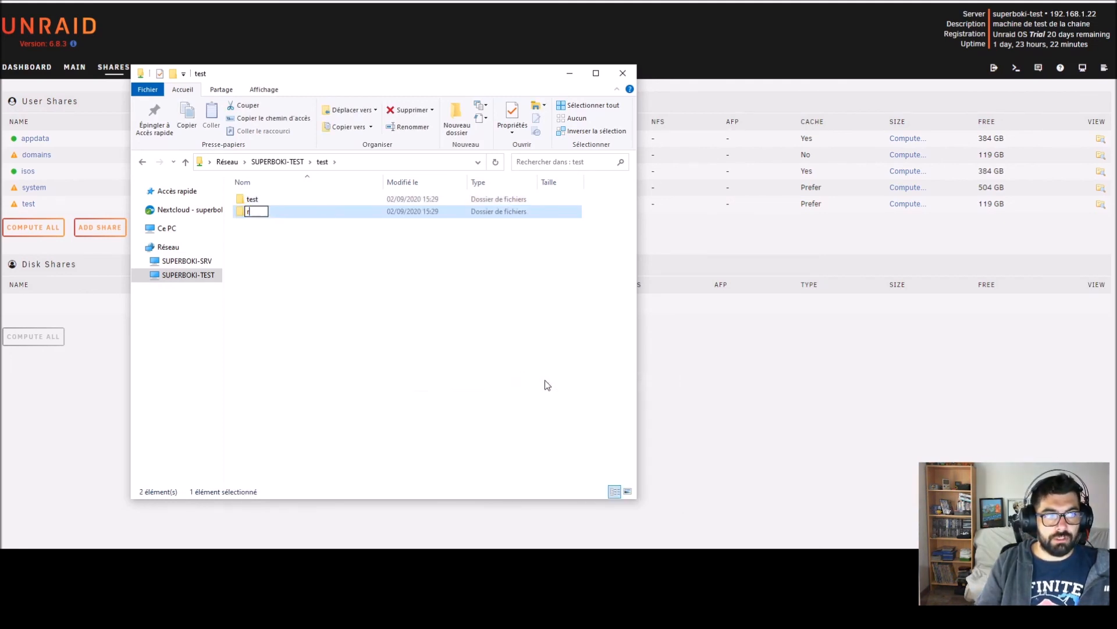
key("Return")
Delete both trial folders from the share.
left_click_drag(280, 231, 254, 198)
key("Delete")
key("Return")
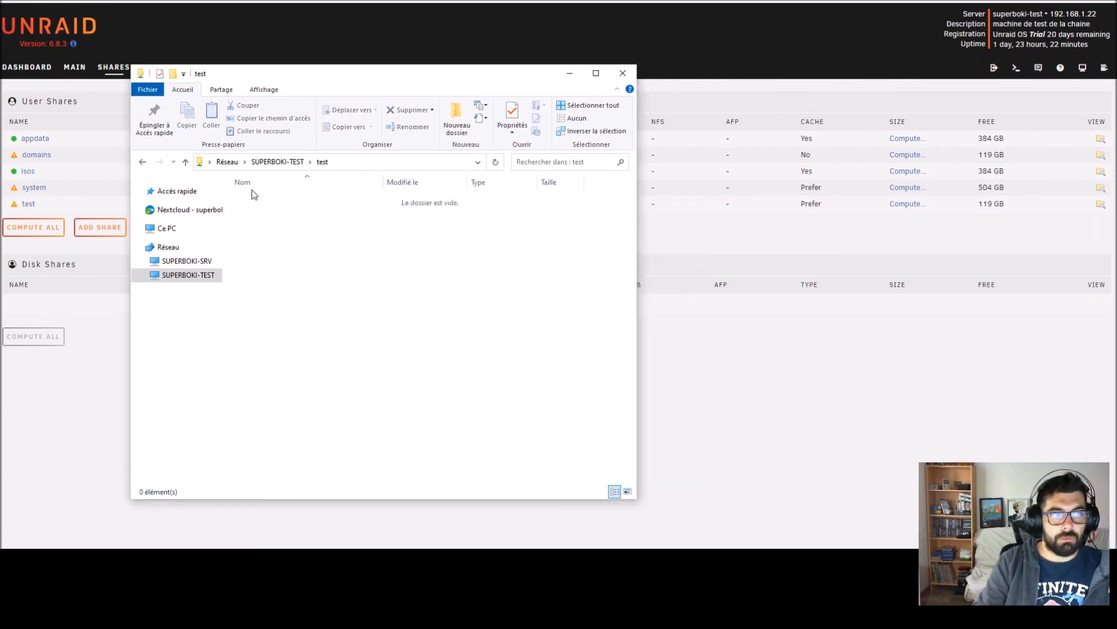